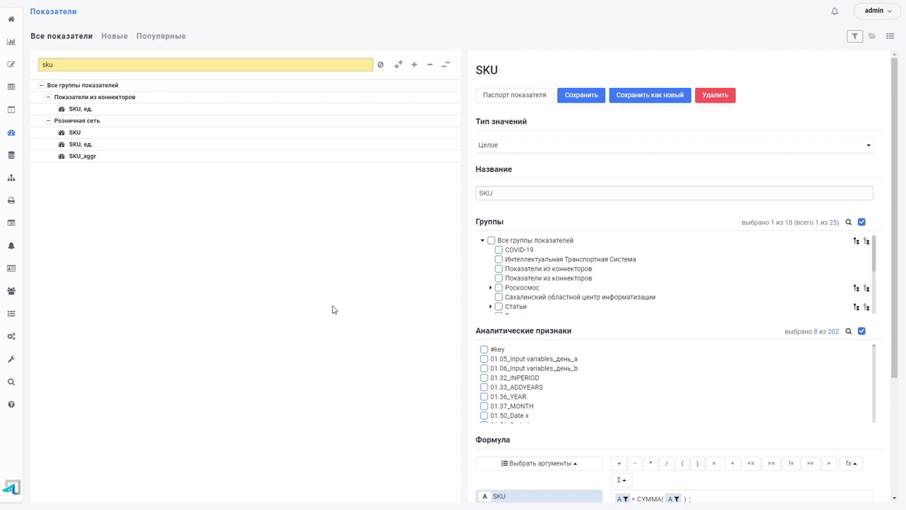
# Step: Review the available value types for the SKU indicator without changing the selection, and open the indicator's passport
pyautogui.click(524, 148)
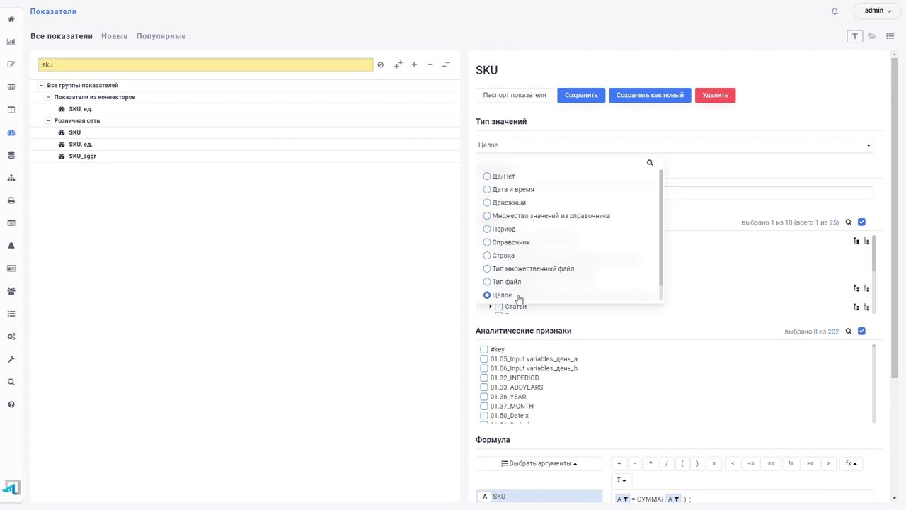
pyautogui.scroll(-1, 663, 267)
pyautogui.scroll(-1, 662, 267)
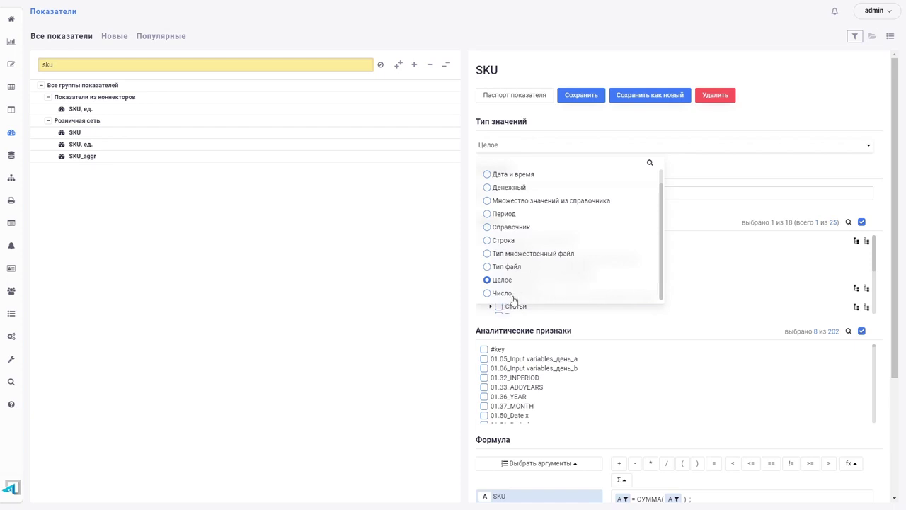
pyautogui.click(611, 120)
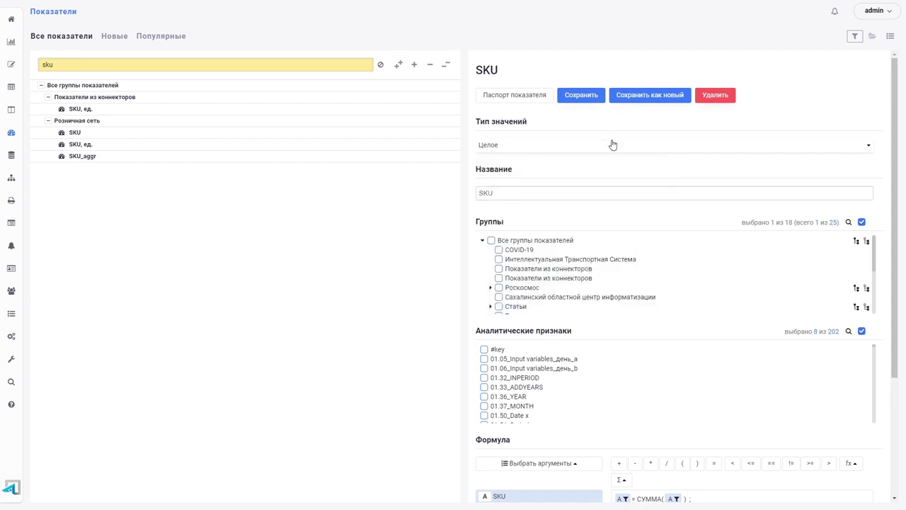
pyautogui.click(531, 97)
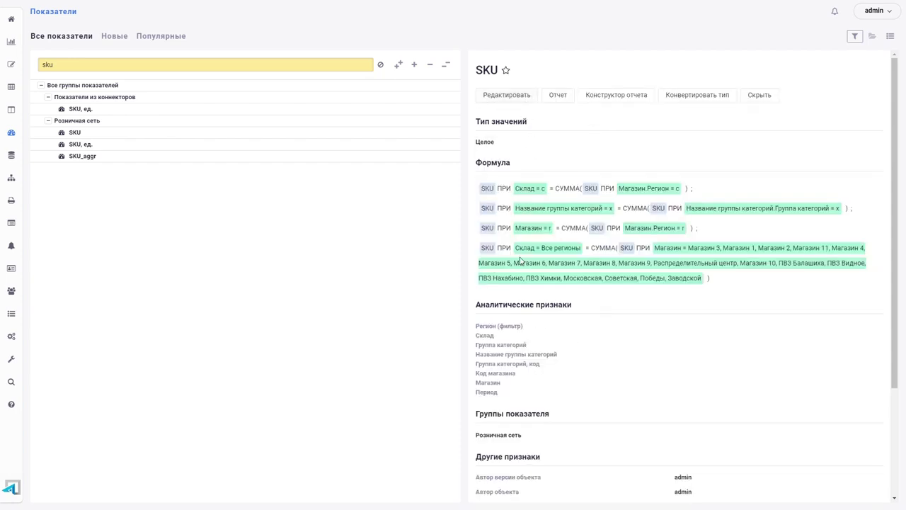
pyautogui.moveTo(480, 306)
pyautogui.mouseDown()
pyautogui.moveTo(580, 303)
pyautogui.moveTo(477, 315)
pyautogui.mouseUp()
# Step: Open a blank form for creating a new indicator
pyautogui.moveTo(21, 174)
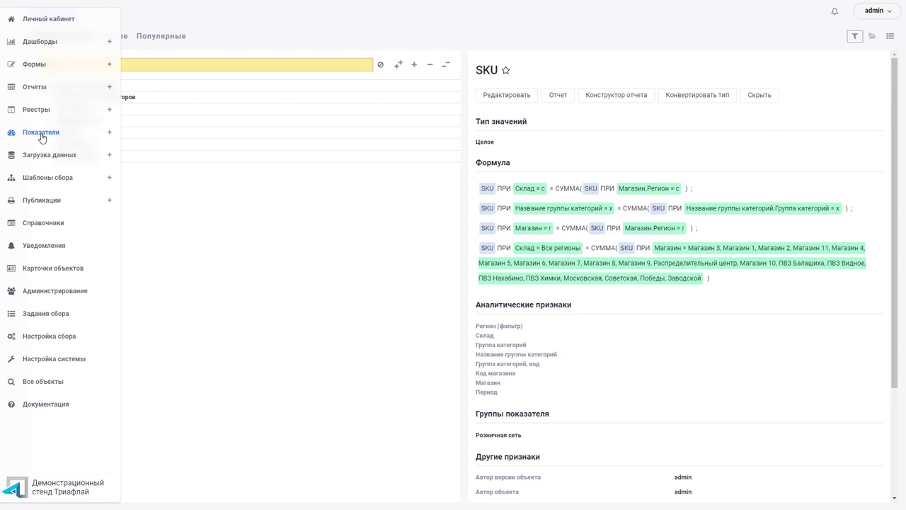
pyautogui.click(110, 134)
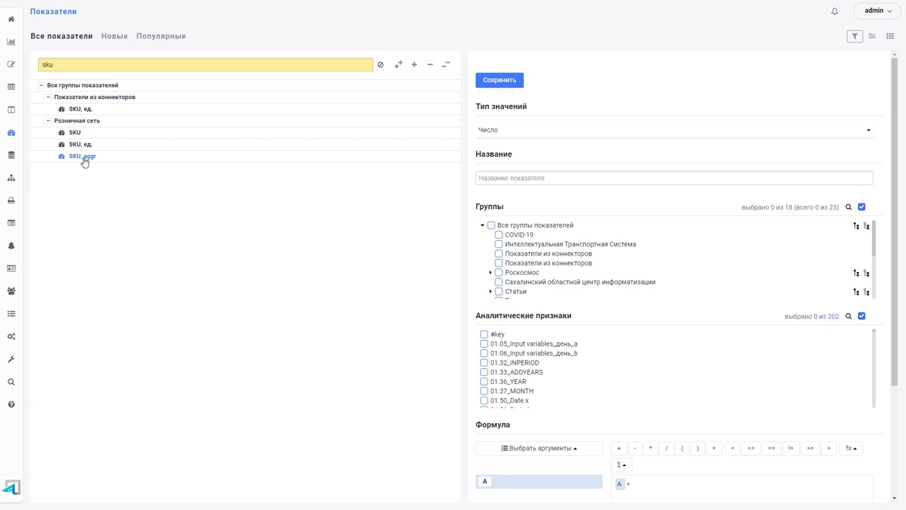
# Step: Open the indicators section and view the new and popular indicators before returning to the list of all indicators
pyautogui.moveTo(15, 137)
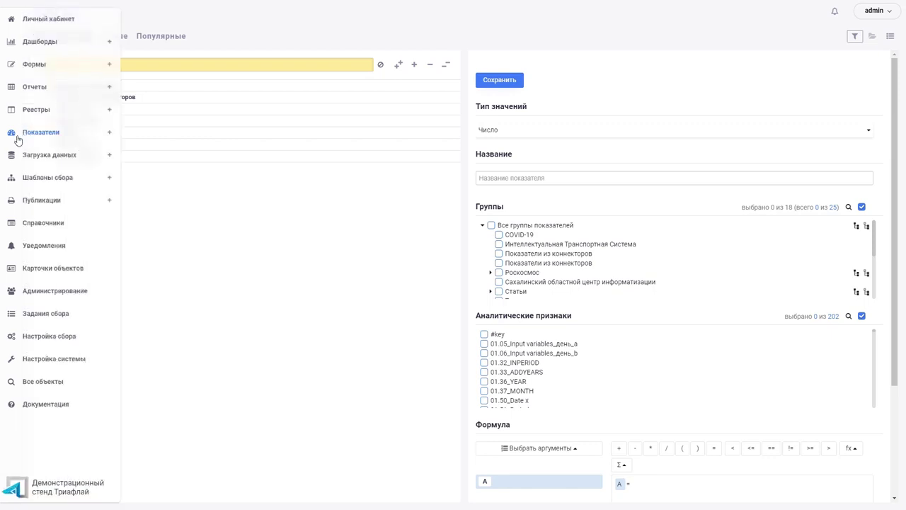
pyautogui.click(45, 137)
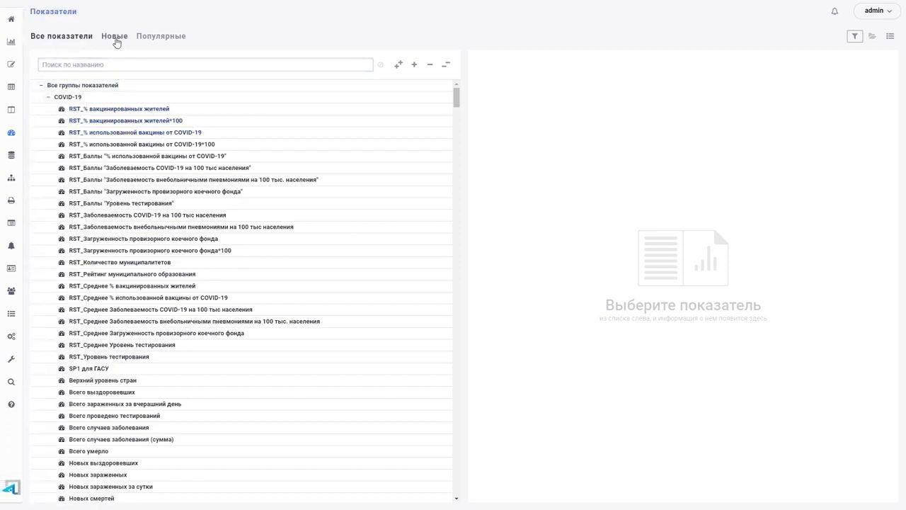
pyautogui.click(115, 41)
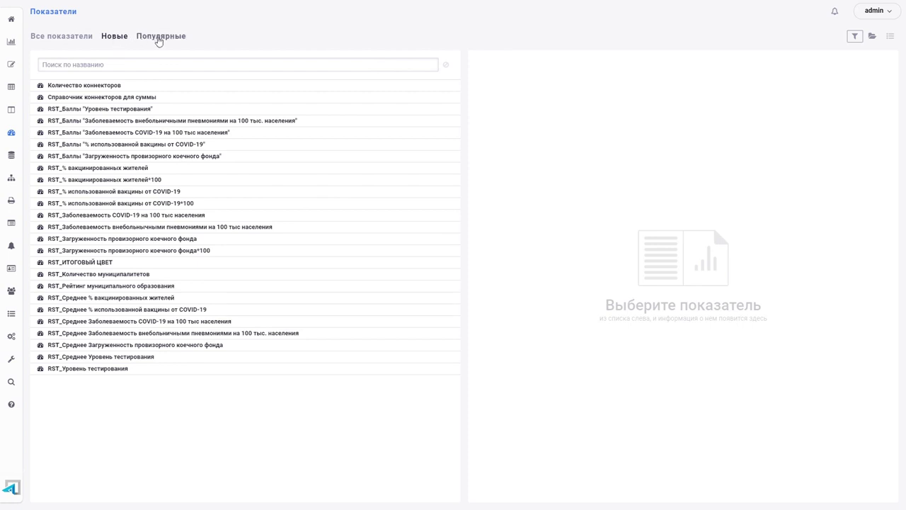
pyautogui.click(158, 41)
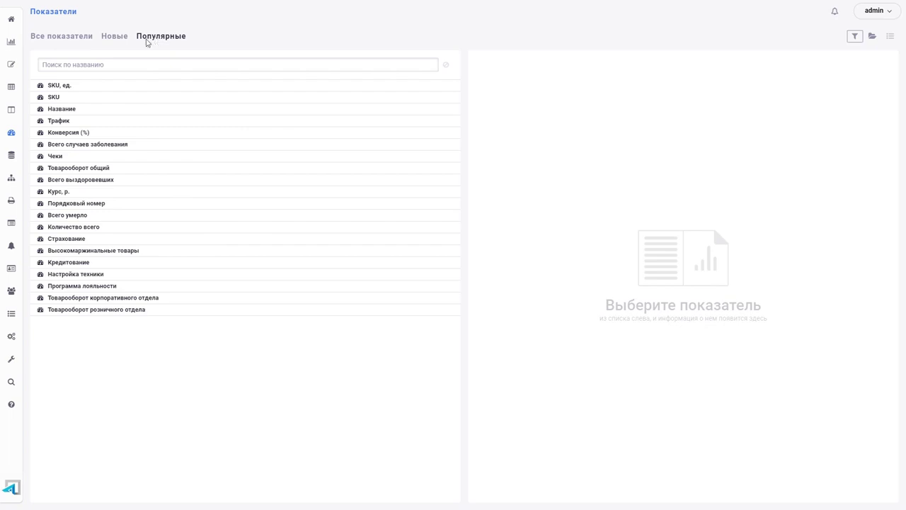
pyautogui.click(80, 40)
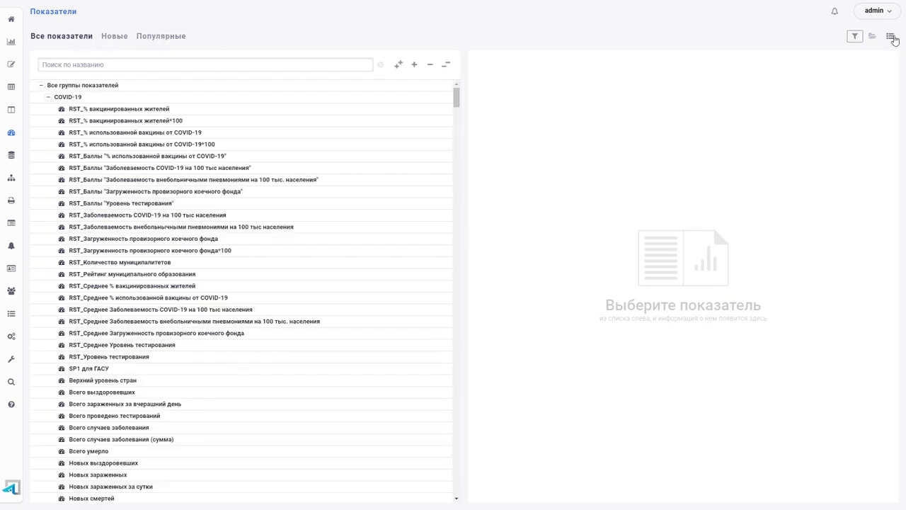
# Step: Compare the flat and grouped views of the indicator list, and collapse, expand and collapse the groups again
pyautogui.click(892, 38)
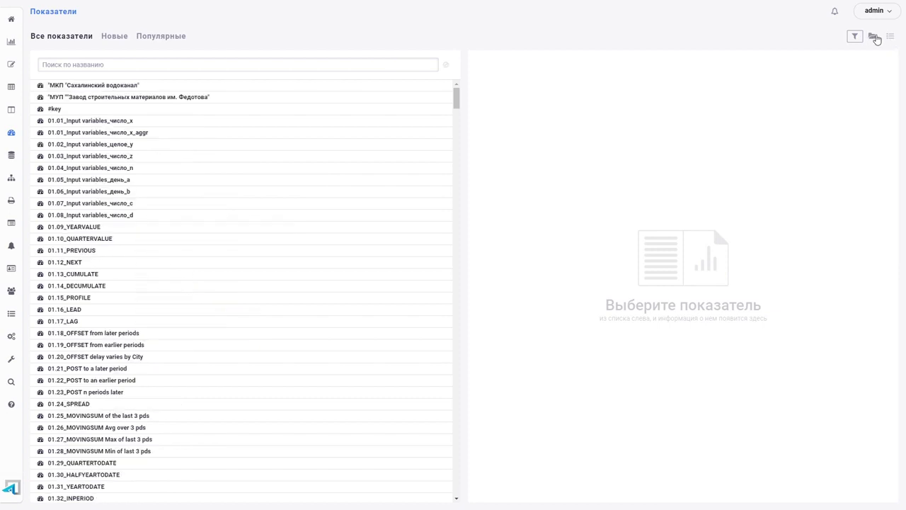
pyautogui.click(873, 39)
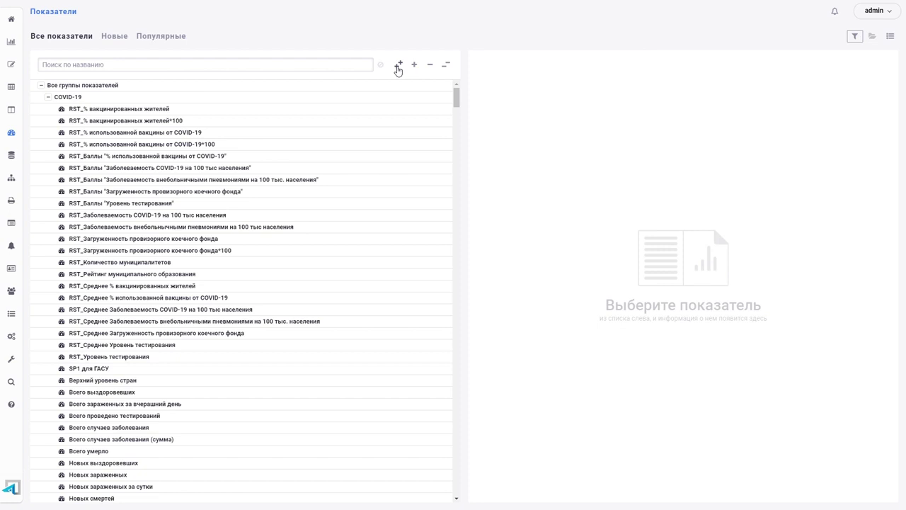
pyautogui.click(450, 67)
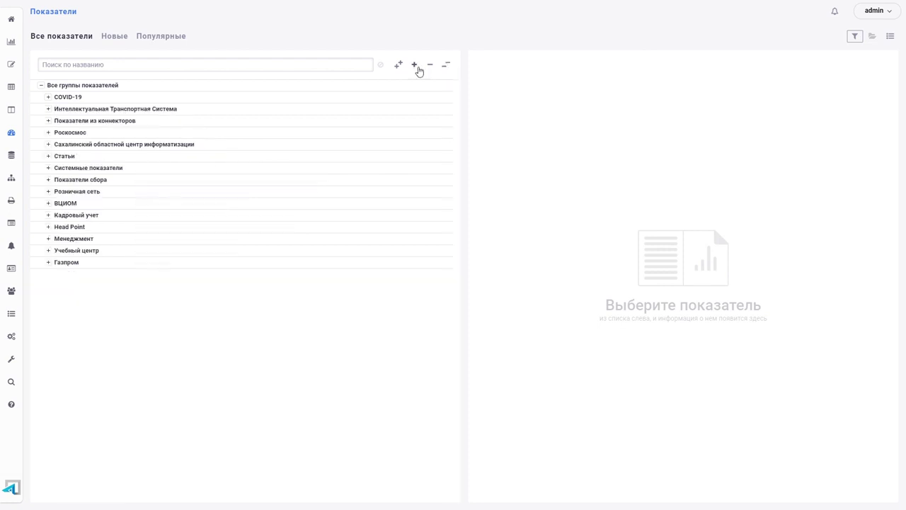
pyautogui.click(418, 66)
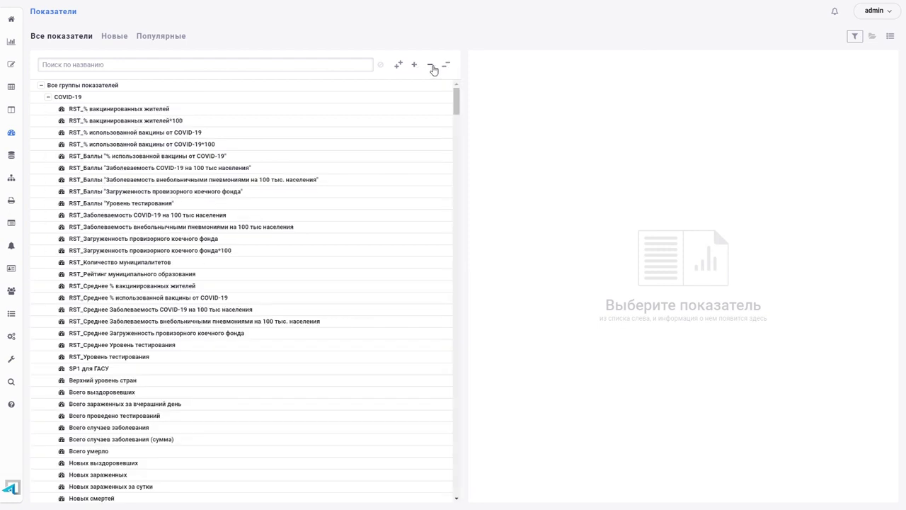
pyautogui.click(432, 66)
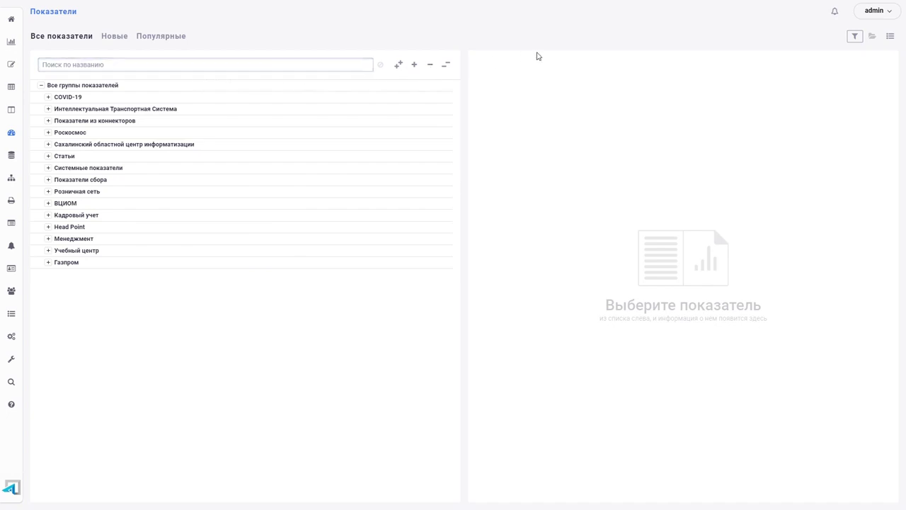
# Step: Examine the indicator filters for value type, analytical attributes, hidden elements and favourites, and close the filters without setting any
pyautogui.click(855, 37)
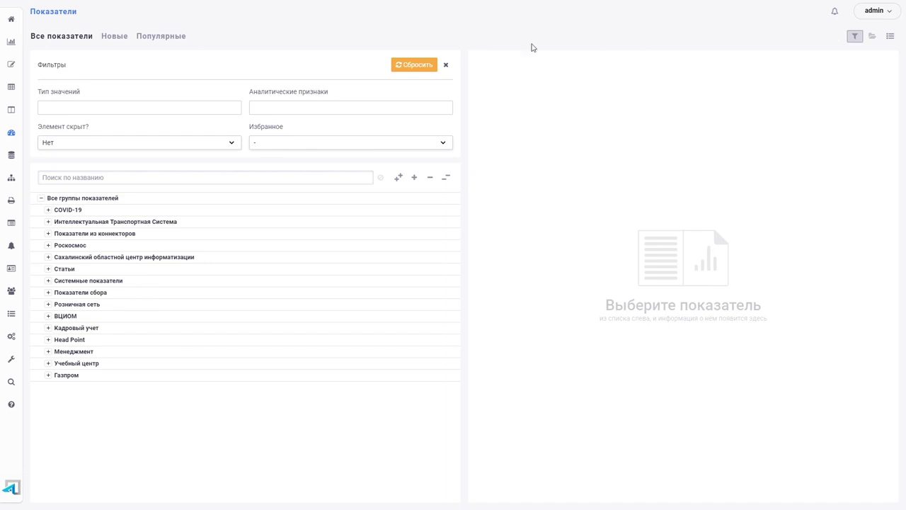
pyautogui.click(177, 108)
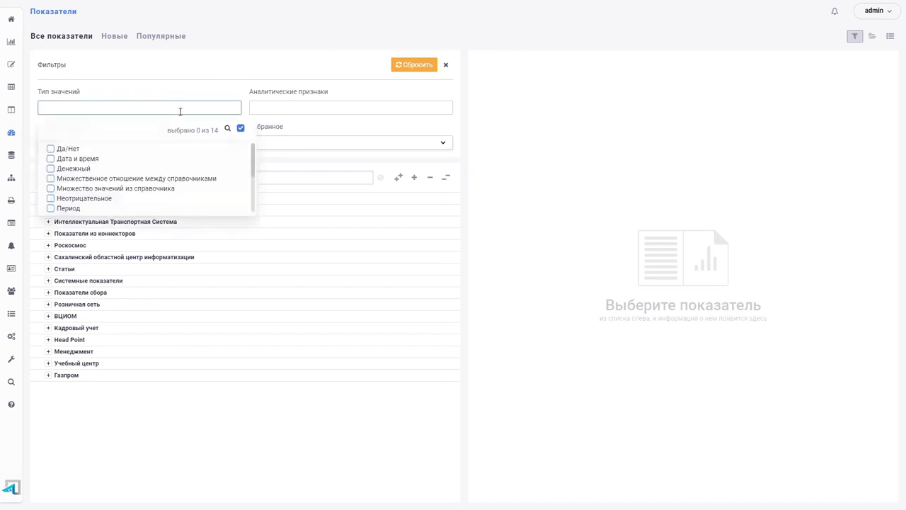
pyautogui.click(281, 107)
pyautogui.click(194, 143)
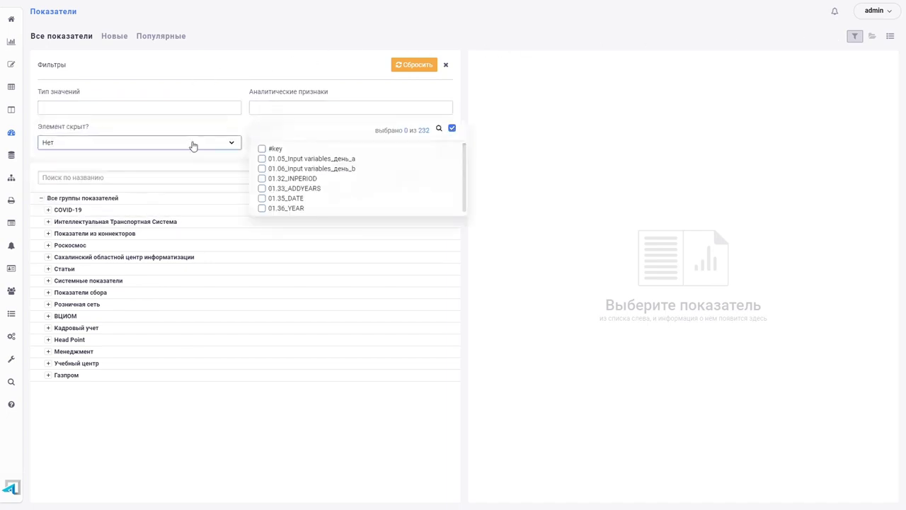
pyautogui.click(302, 146)
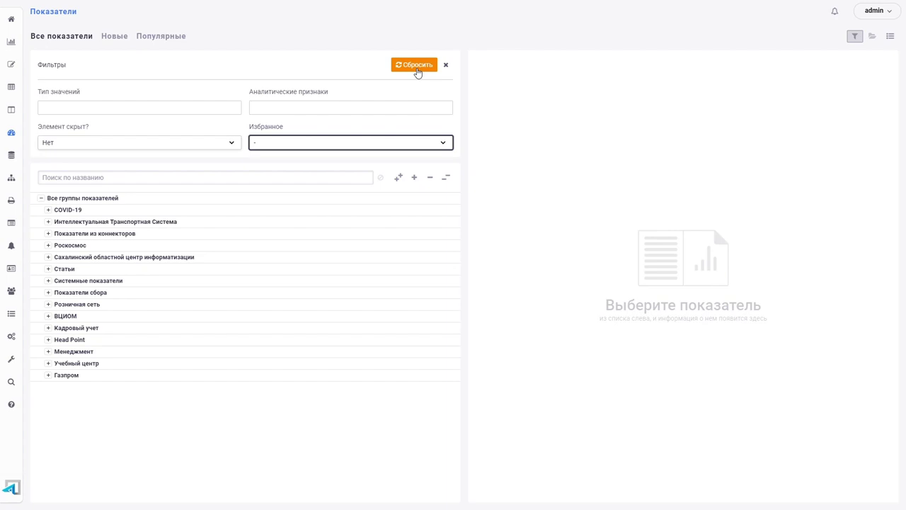
pyautogui.click(180, 144)
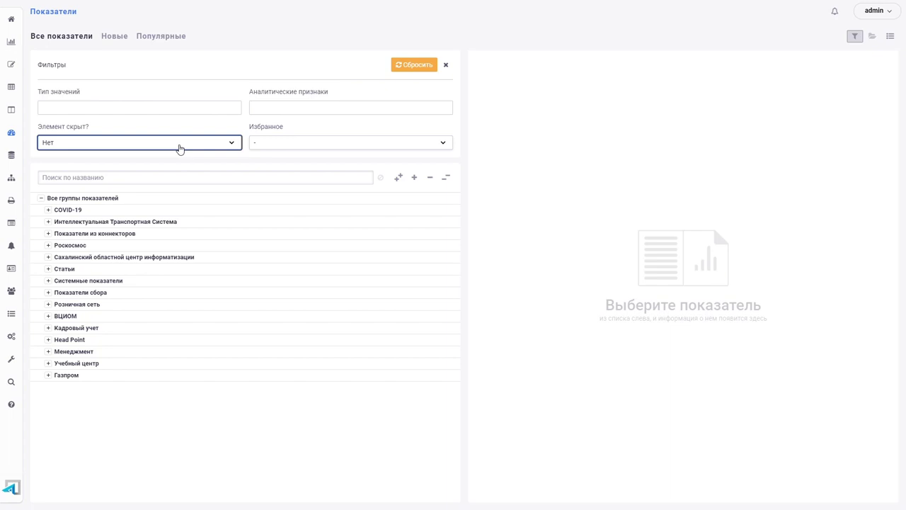
pyautogui.click(149, 127)
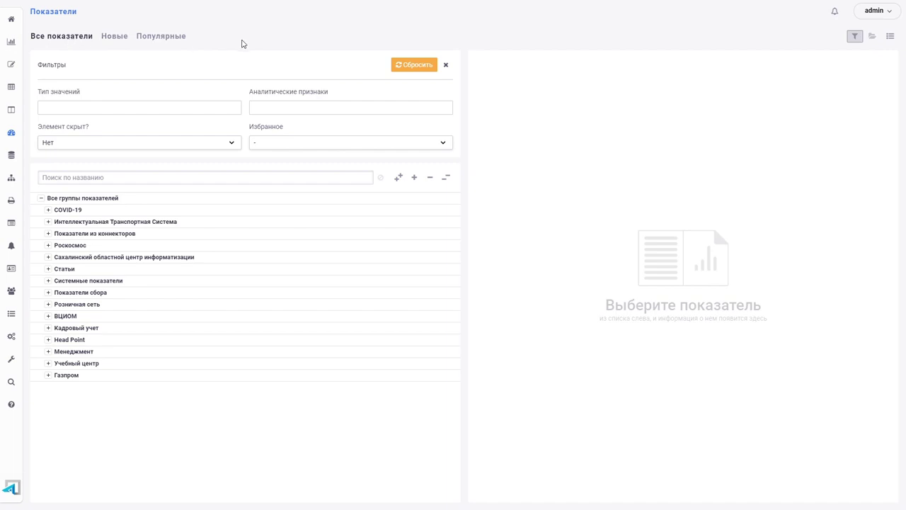
pyautogui.click(860, 40)
# Step: Search the indicators for "sku" and open the passport of SKU in the Розничная сеть group
pyautogui.click(88, 65)
pyautogui.write('sku')
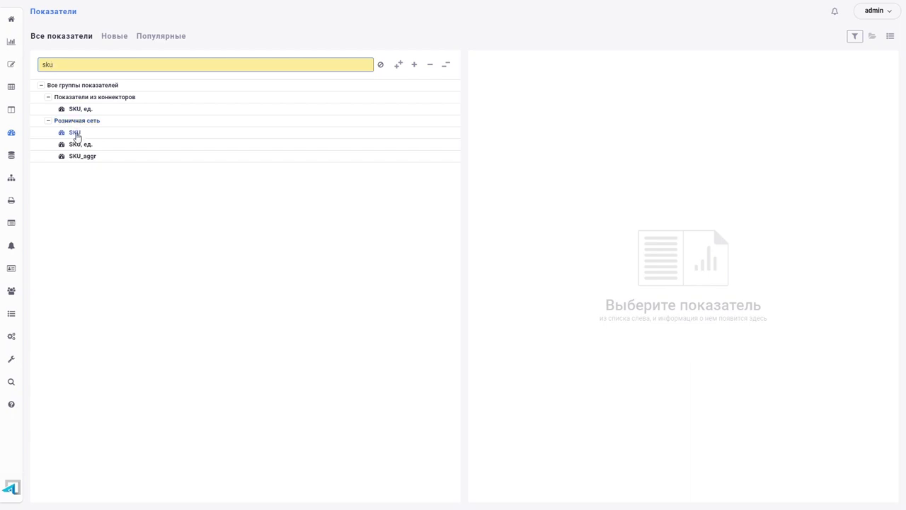
pyautogui.click(75, 134)
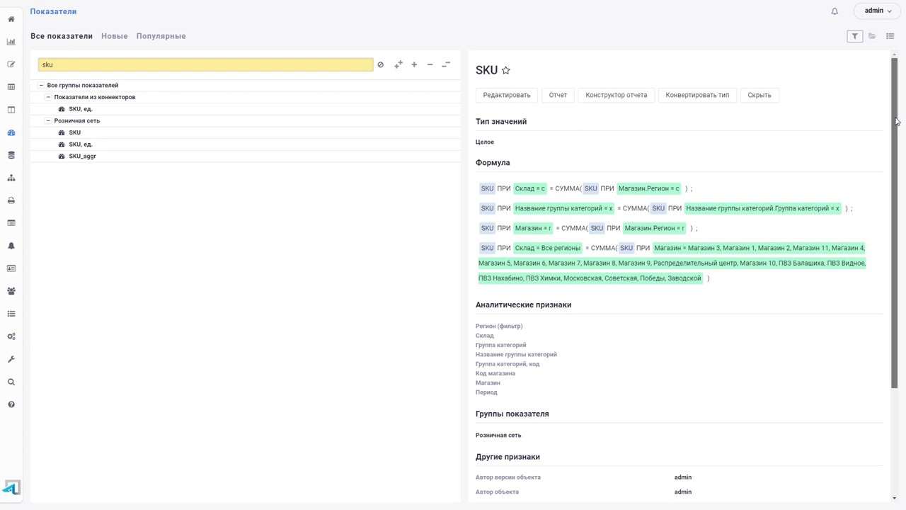
# Step: Show where the SKU indicator is used, and view the passport of its Склад analytical attribute before returning to SKU
pyautogui.moveTo(897, 123); pyautogui.dragTo(904, 248)
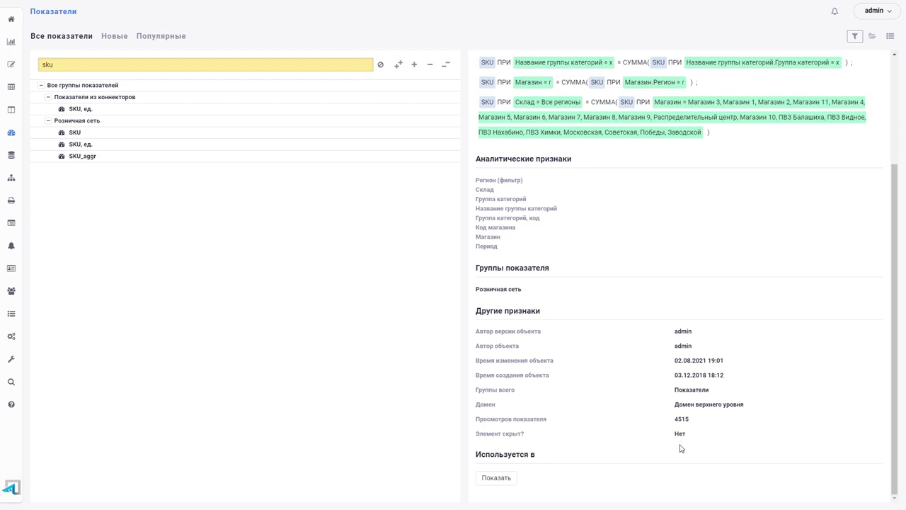
pyautogui.click(497, 481)
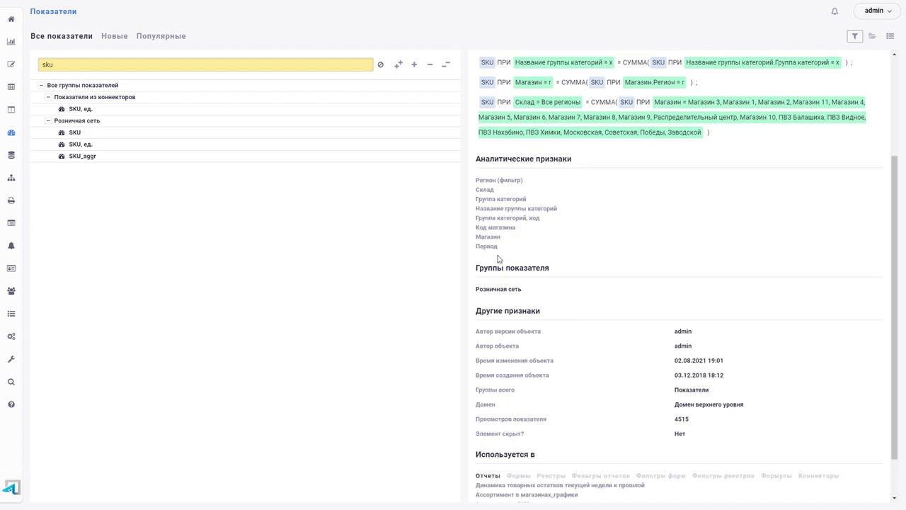
pyautogui.click(489, 191)
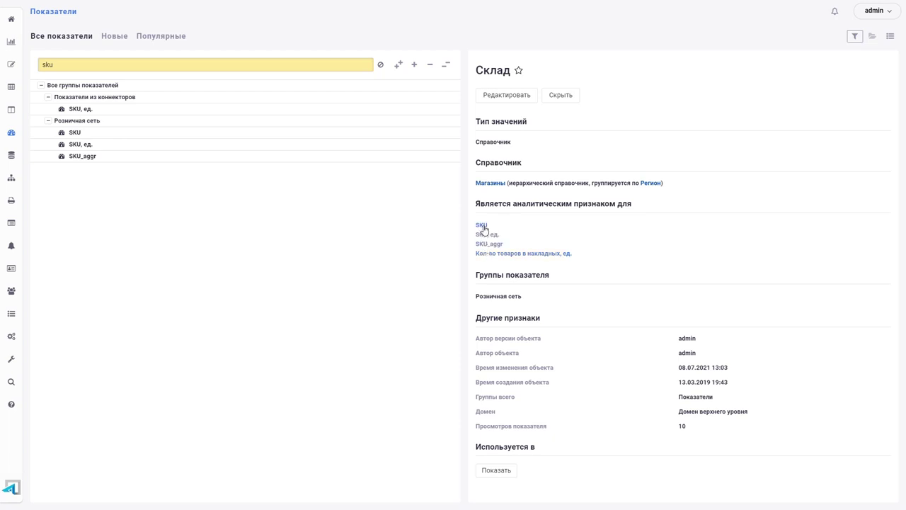
pyautogui.click(482, 225)
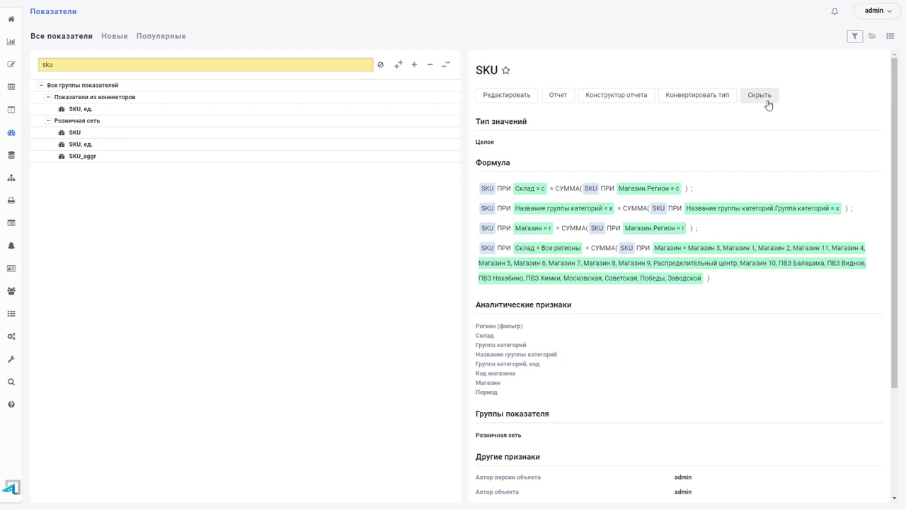
# Step: Open the SKU indicator for editing and review its name, groups, analytical attributes, formula and aggregation parameters
pyautogui.click(507, 95)
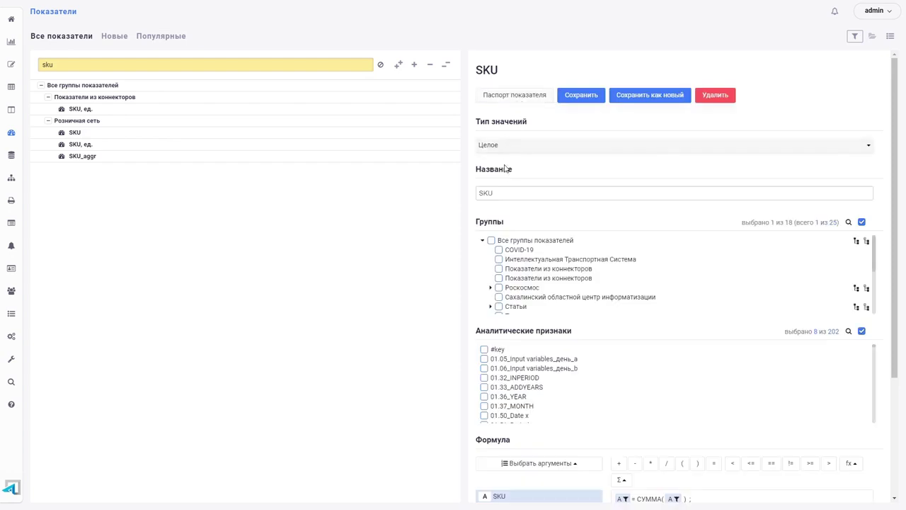
pyautogui.click(510, 196)
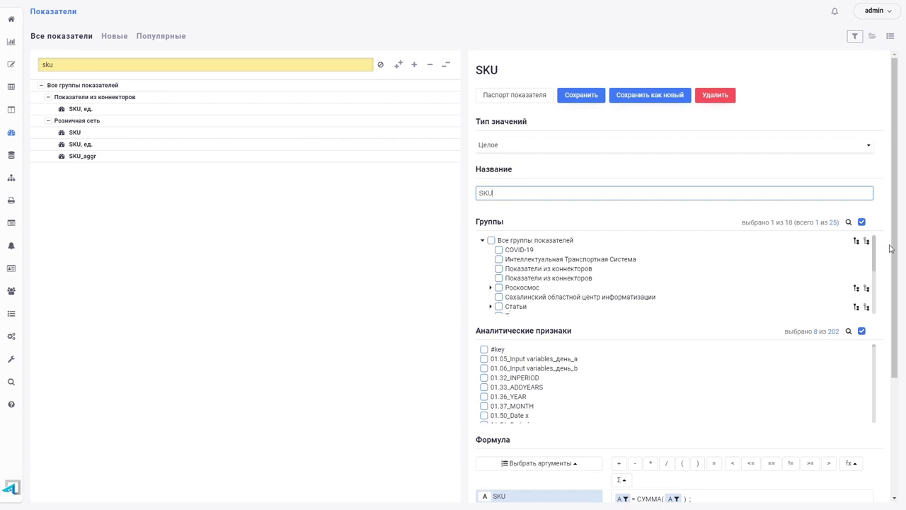
pyautogui.moveTo(893, 245); pyautogui.dragTo(896, 259)
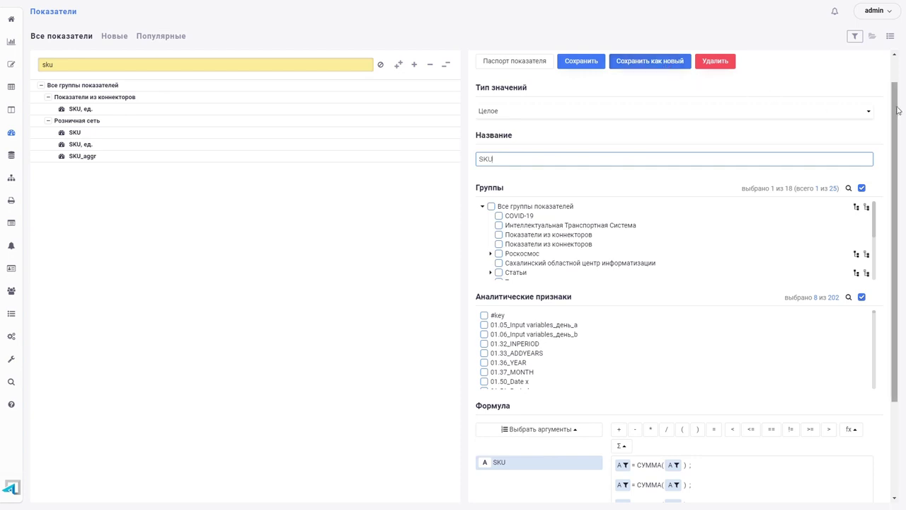
pyautogui.moveTo(897, 103); pyautogui.dragTo(902, 204)
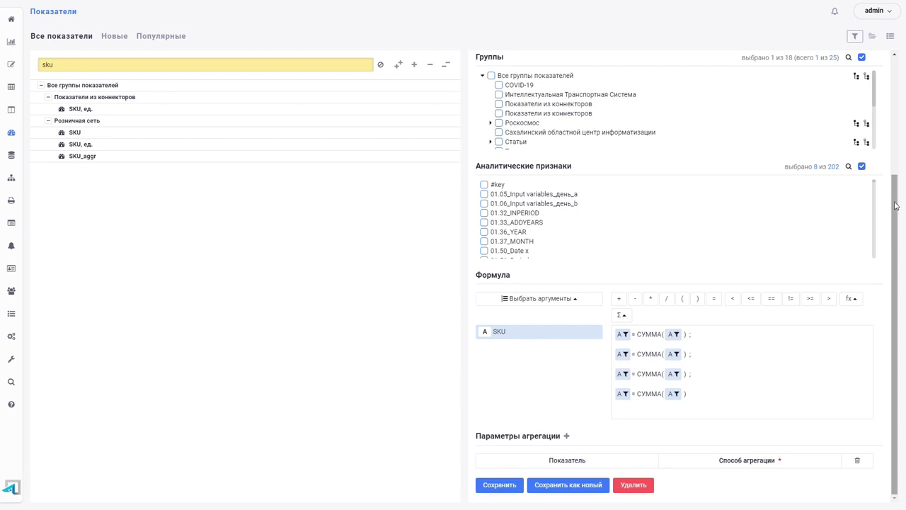
pyautogui.click(490, 483)
# Step: Start creating a new indicator and go to the beginning of its blank form
pyautogui.moveTo(10, 147)
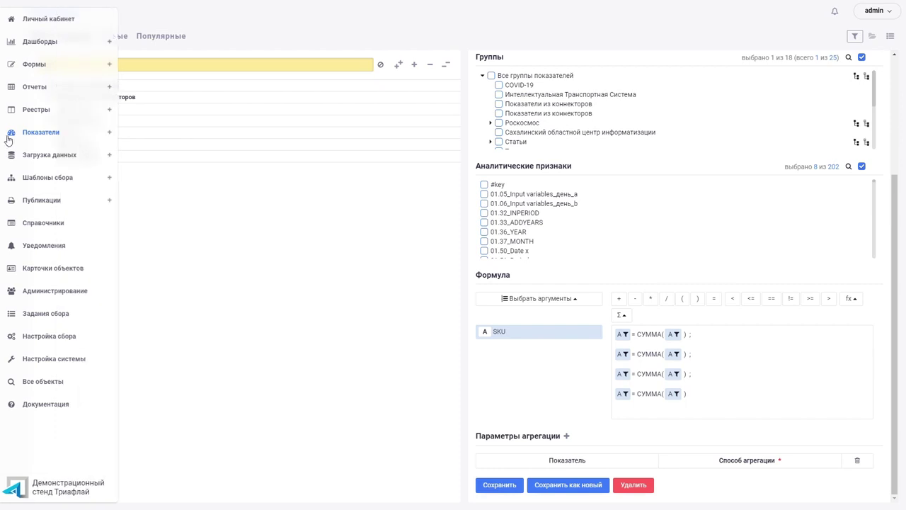
pyautogui.click(111, 136)
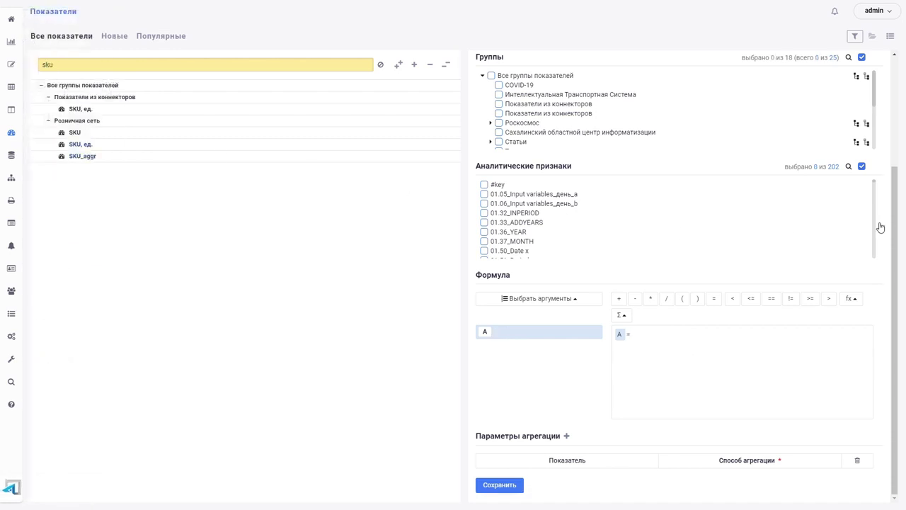
pyautogui.moveTo(896, 222); pyautogui.dragTo(815, 99)
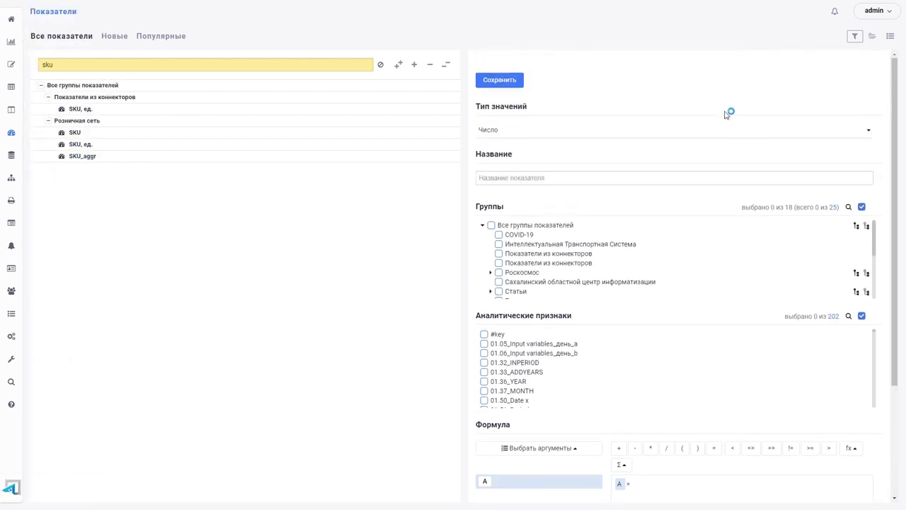
# Step: Set the new indicator's value type to Справочник and create a directory named "марки автомобилей" as its source
pyautogui.click(487, 132)
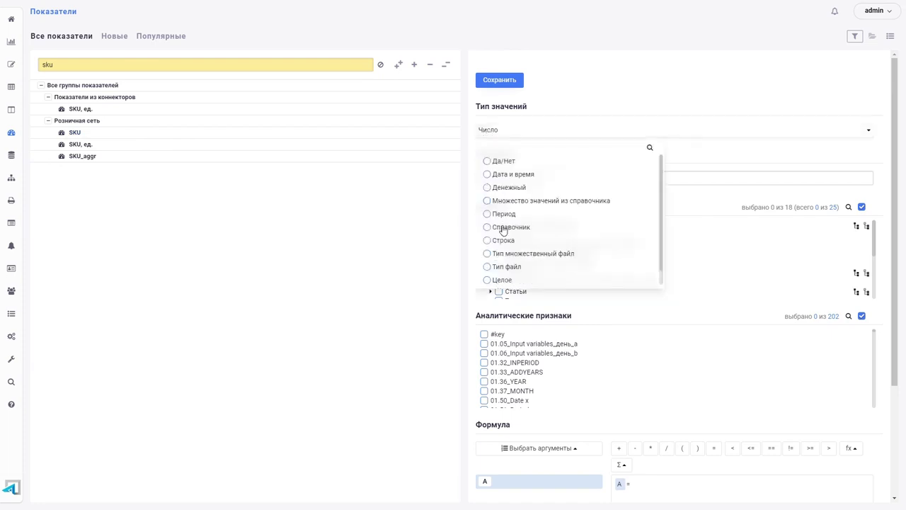
pyautogui.click(502, 227)
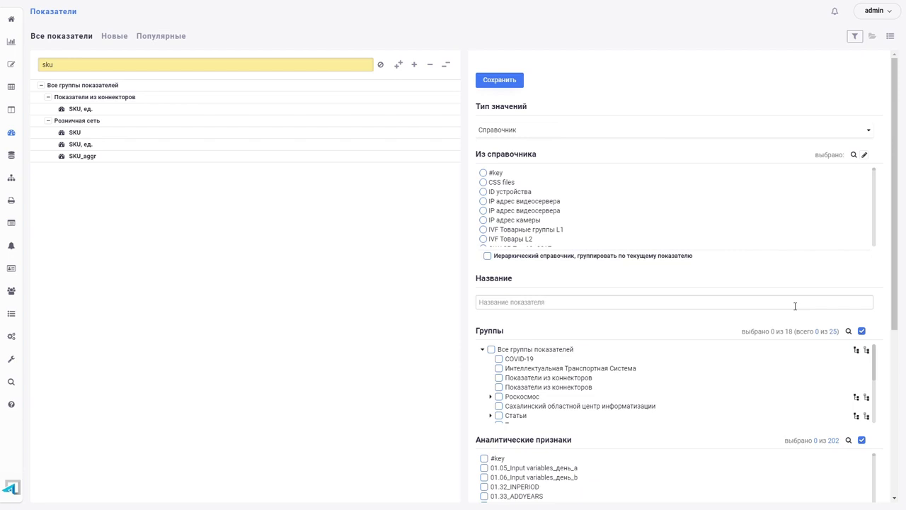
pyautogui.click(865, 155)
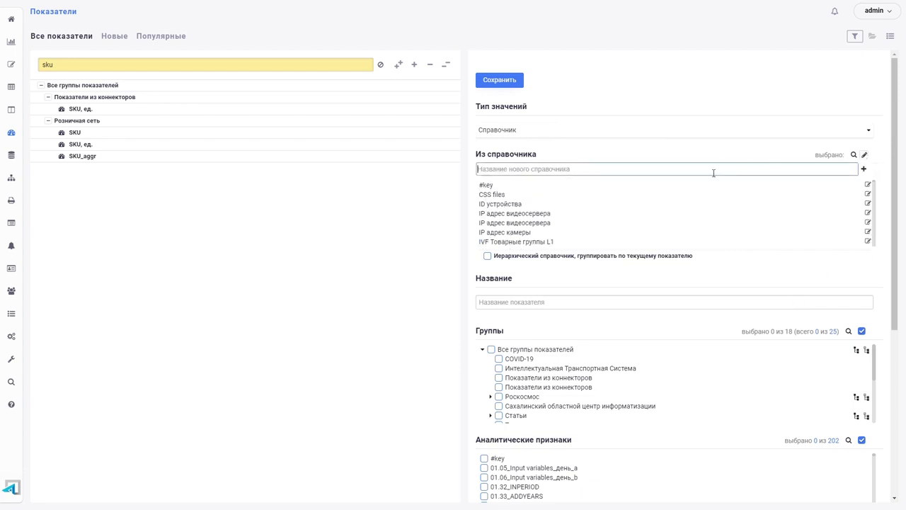
pyautogui.write('марки')
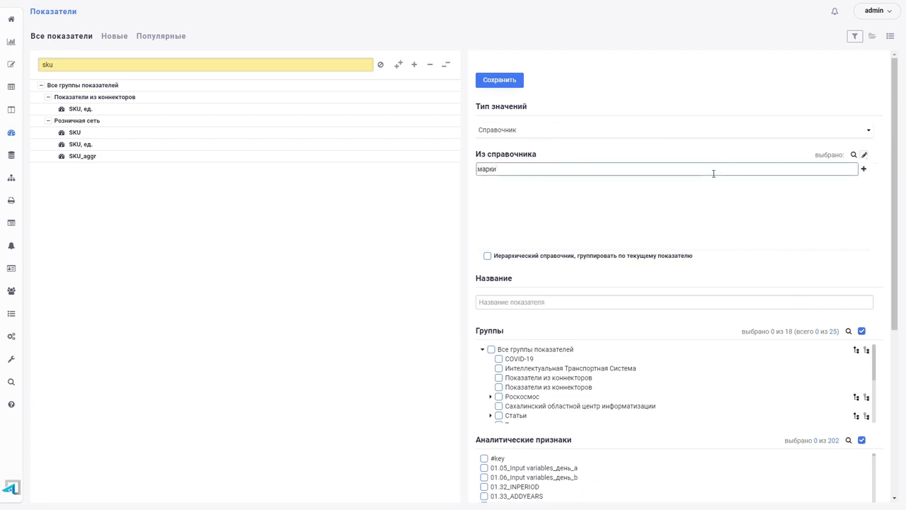
pyautogui.write(' автомобилей')
pyautogui.click(865, 170)
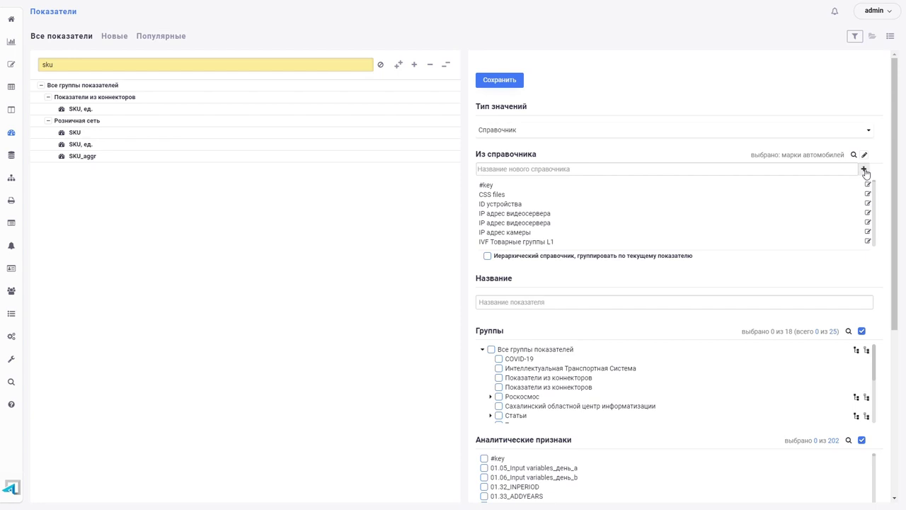
pyautogui.click(866, 156)
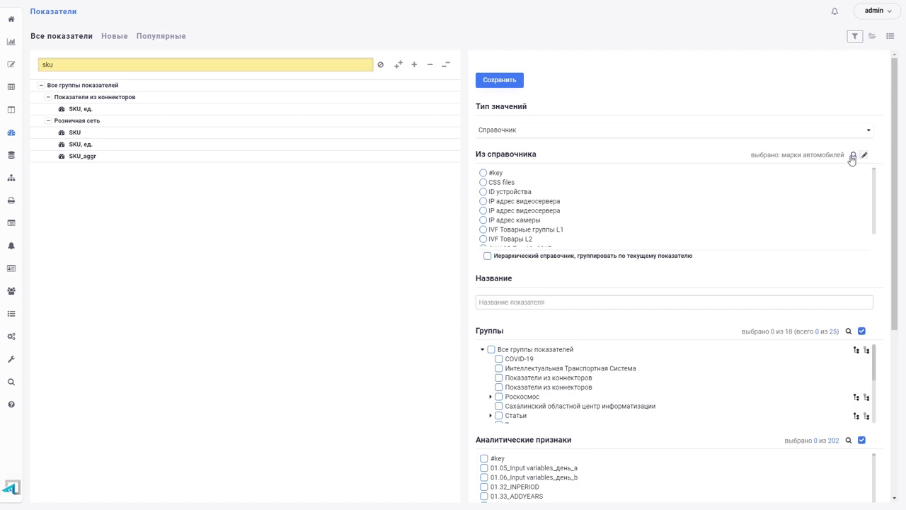
pyautogui.moveTo(756, 158); pyautogui.dragTo(848, 161)
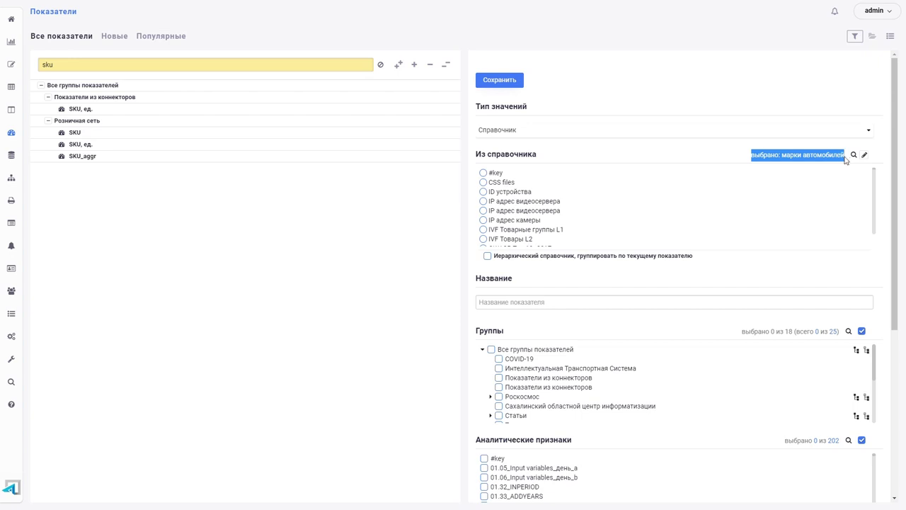
# Step: Name the indicator "Марка автомобиля" and assign it to the Учебный центр group, found by searching the groups for "учебны"
pyautogui.click(531, 311)
pyautogui.write('Ма')
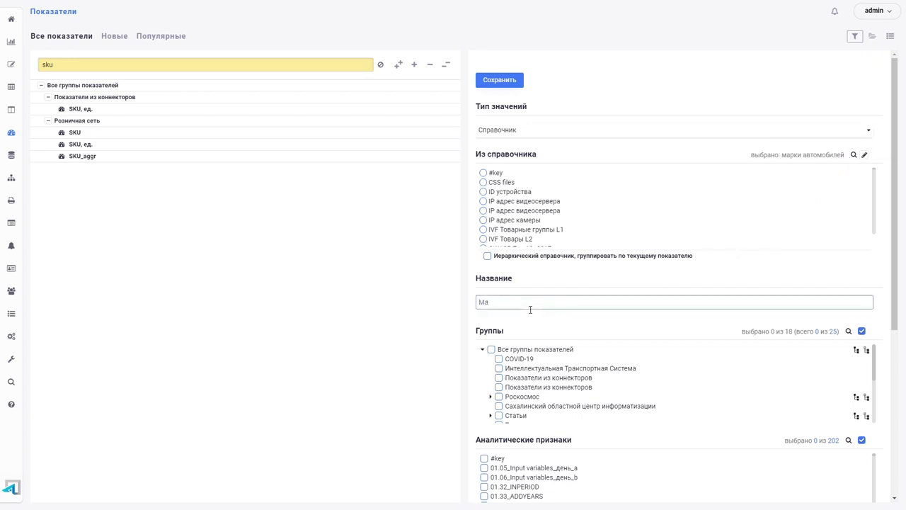
pyautogui.write('рка автомобиля')
pyautogui.click(850, 331)
pyautogui.write('учебны')
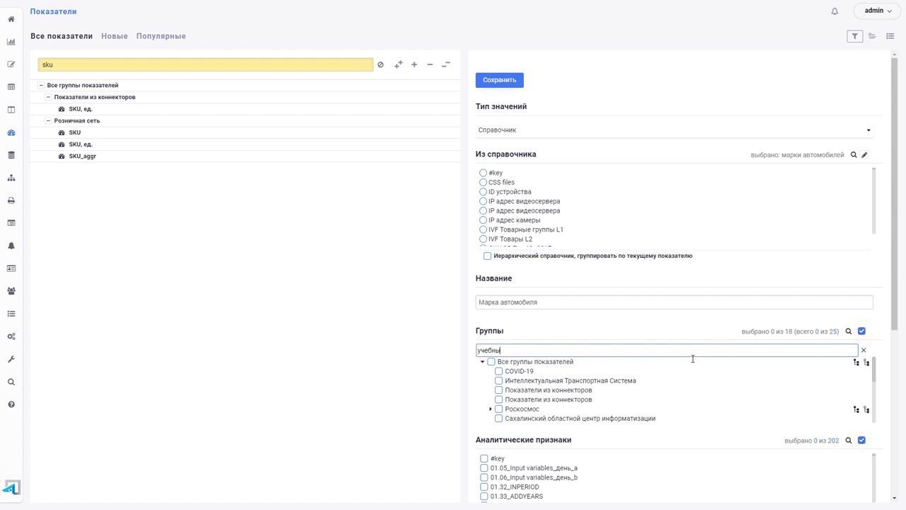
pyautogui.click(543, 373)
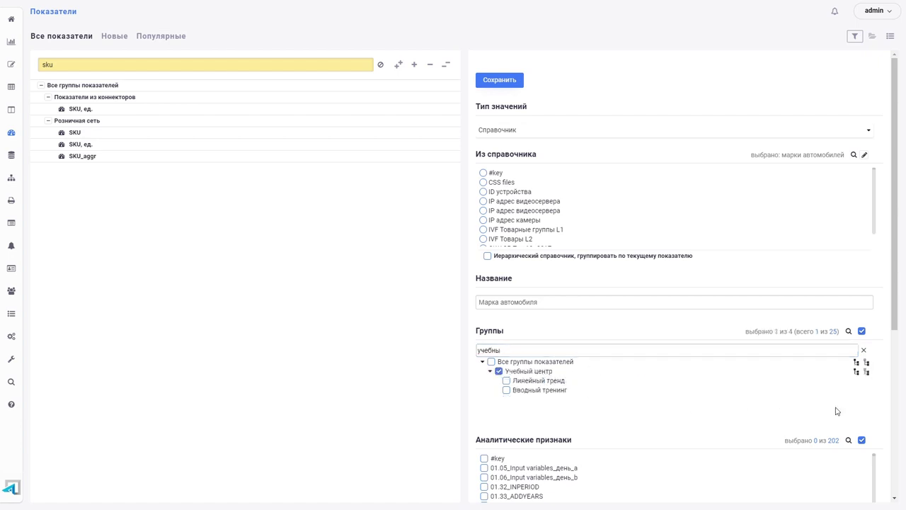
# Step: Search the analytical attributes for "период", assign Период to the indicator and save it
pyautogui.scroll(-2, 837, 411)
pyautogui.click(850, 298)
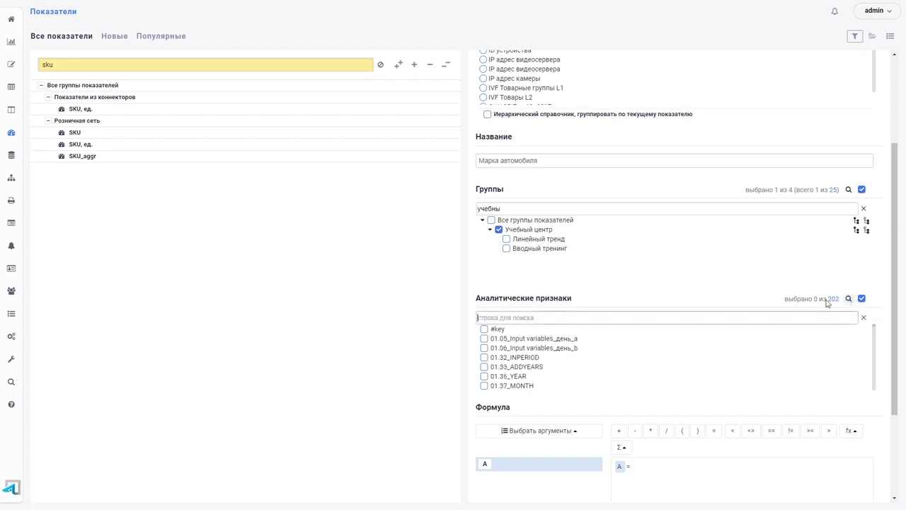
pyautogui.write('период')
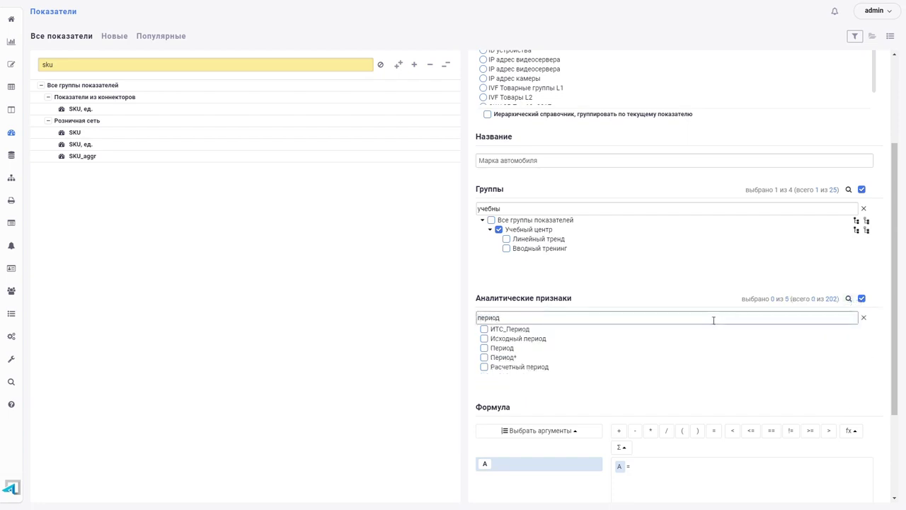
pyautogui.click(485, 348)
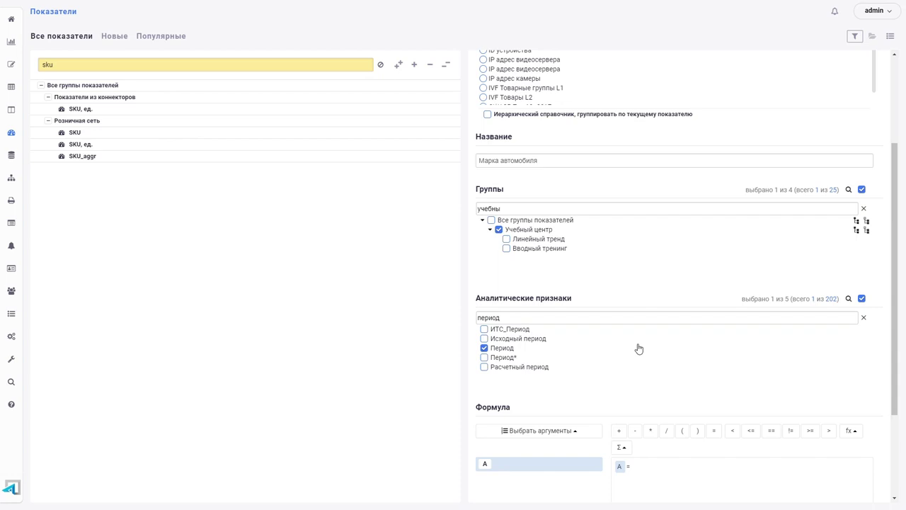
pyautogui.scroll(-3, 746, 284)
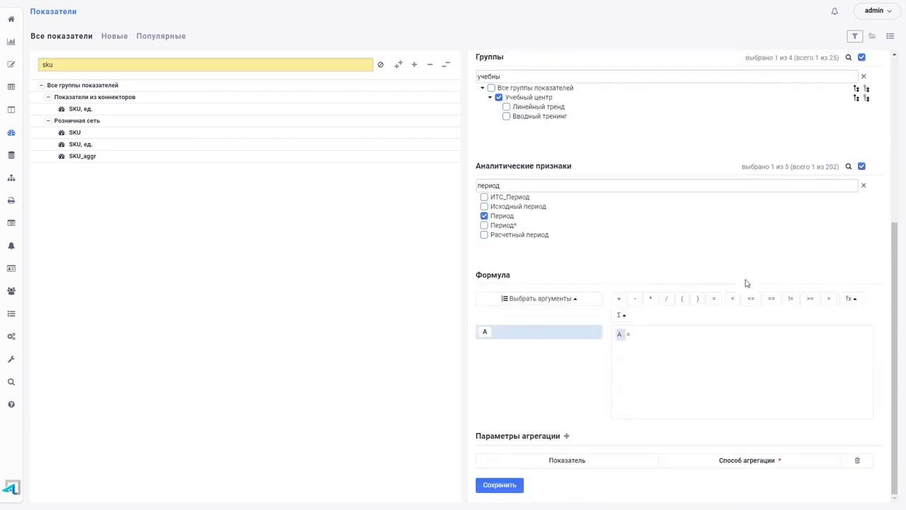
pyautogui.click(511, 487)
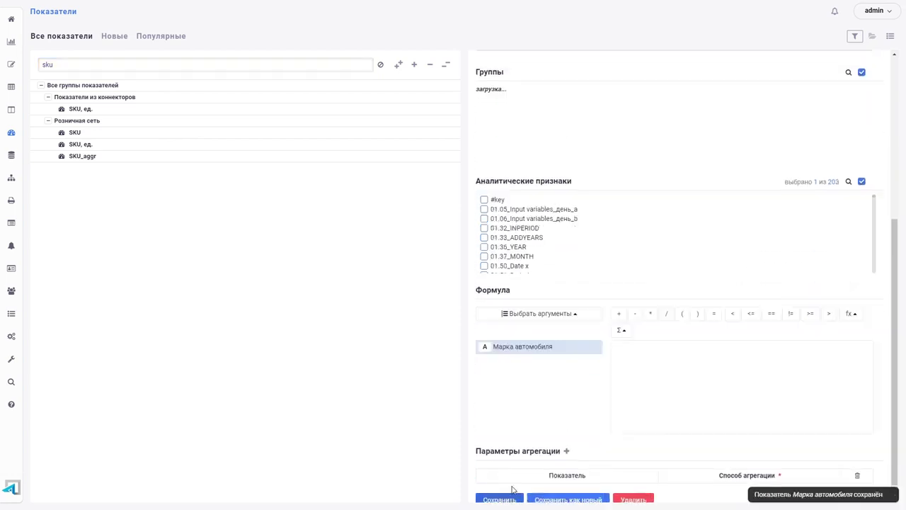
# Step: Open the марки автомобилей directory from the indicator's passport, and add and save the entry "Aurus"
pyautogui.scroll(5, 543, 318)
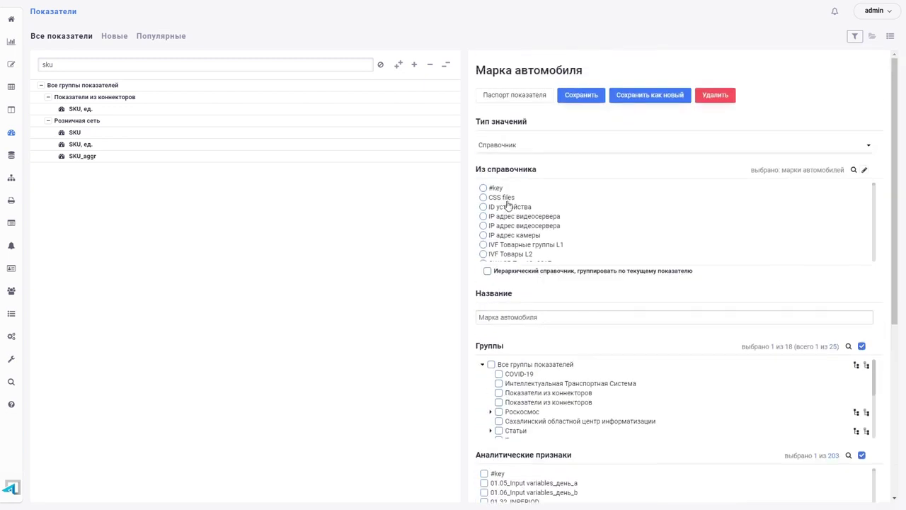
pyautogui.click(508, 99)
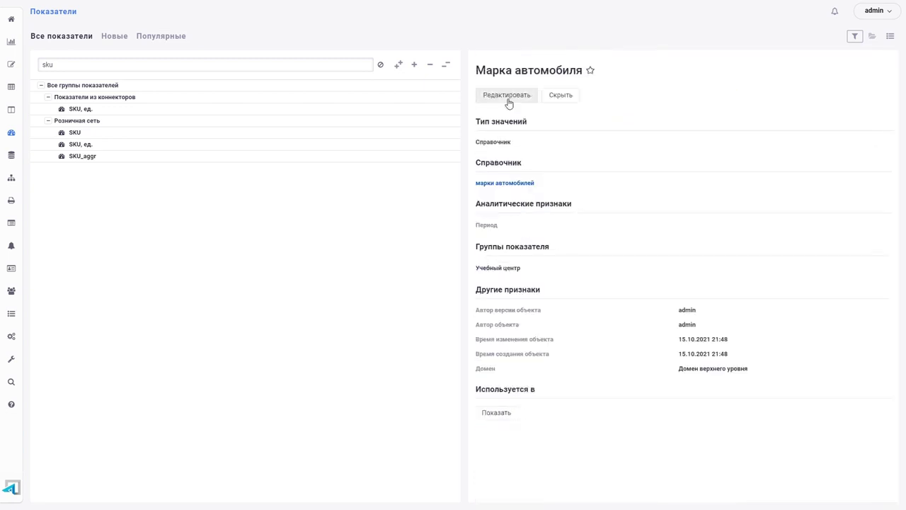
pyautogui.click(497, 184)
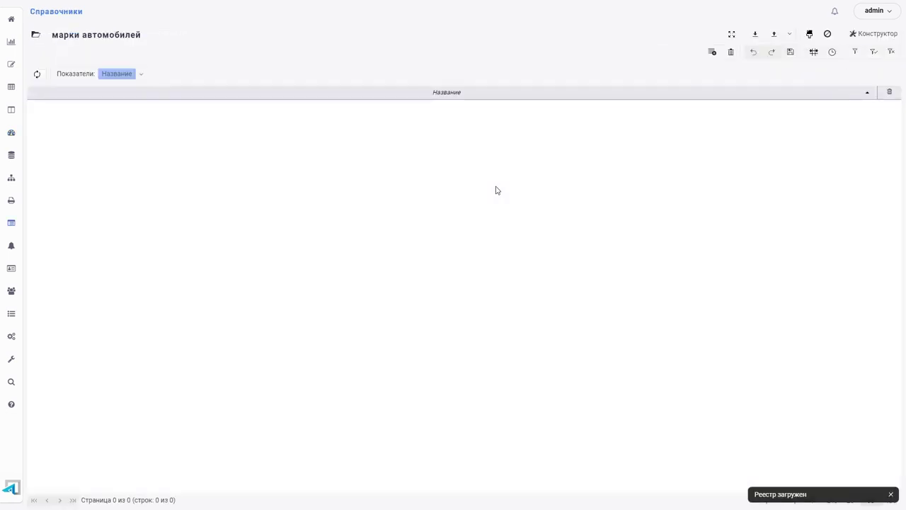
pyautogui.click(713, 53)
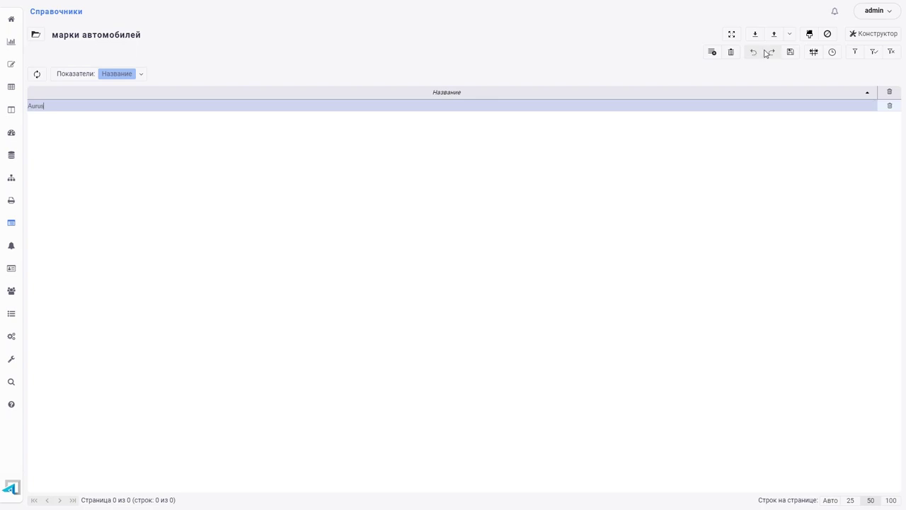
pyautogui.click(791, 52)
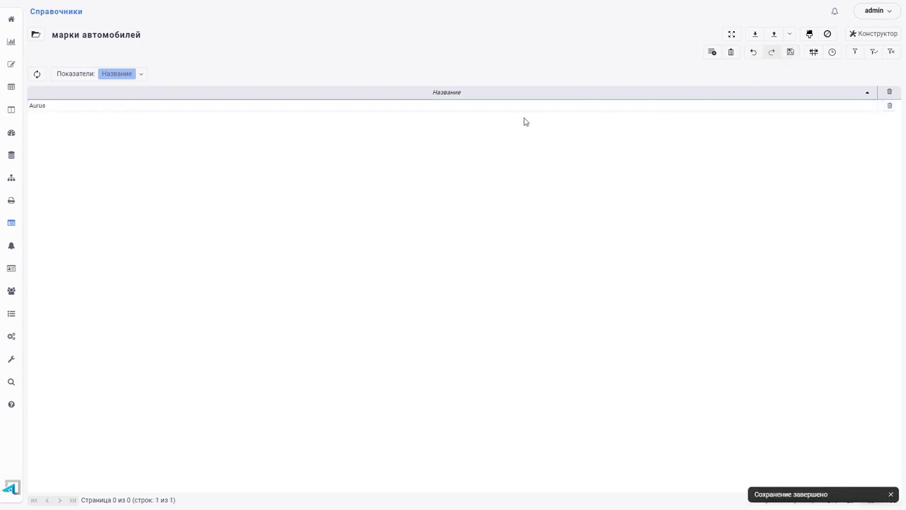